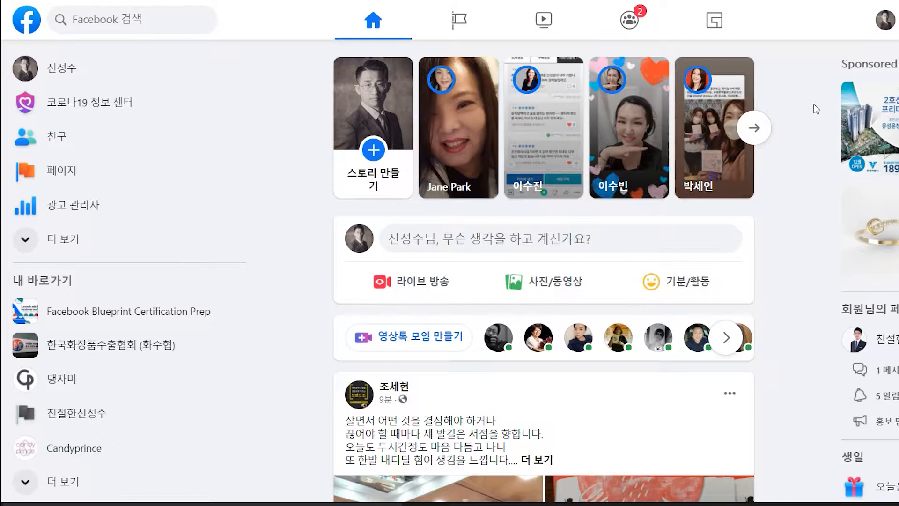
Outline the 광고 관리자 shortcut in red on a screen capture, point arrows at it and at 더 보기, and discard the capture.
key(ctrl+alt+a)
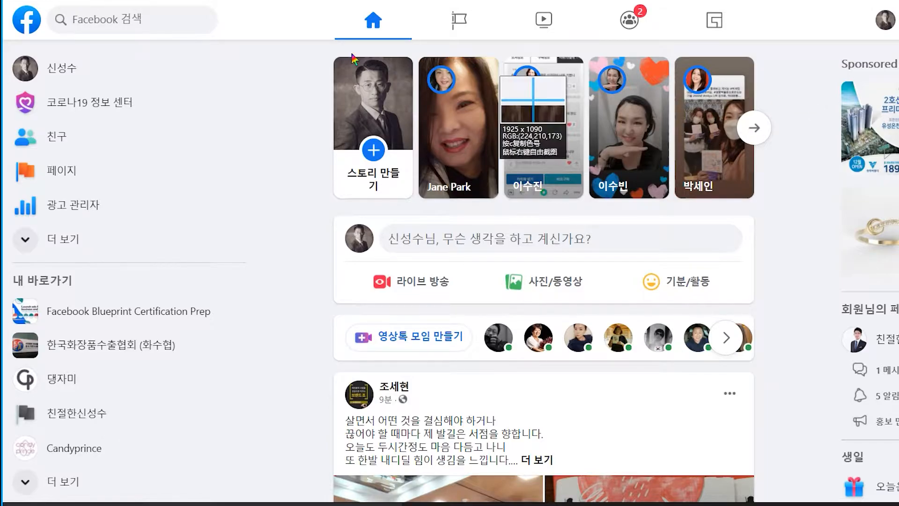
drag(6, 2, 305, 374)
click(11, 386)
drag(6, 188, 130, 223)
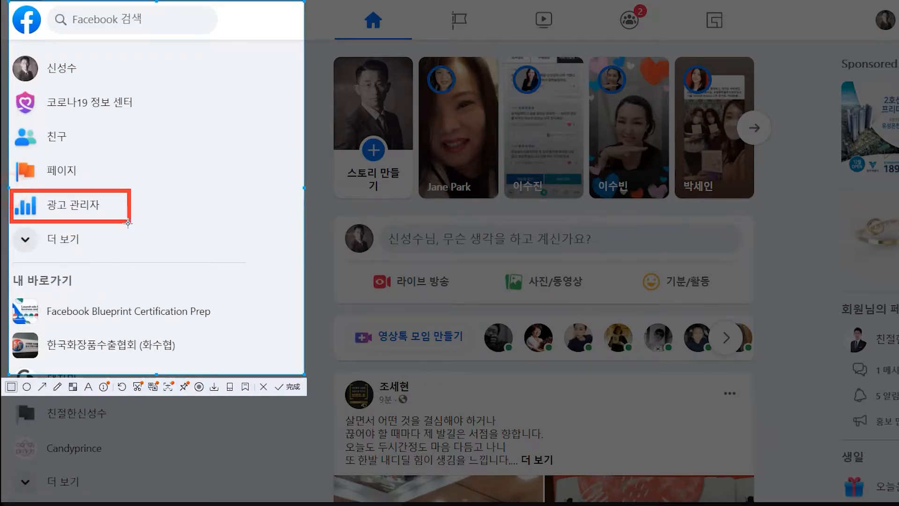
click(42, 387)
drag(200, 85, 105, 188)
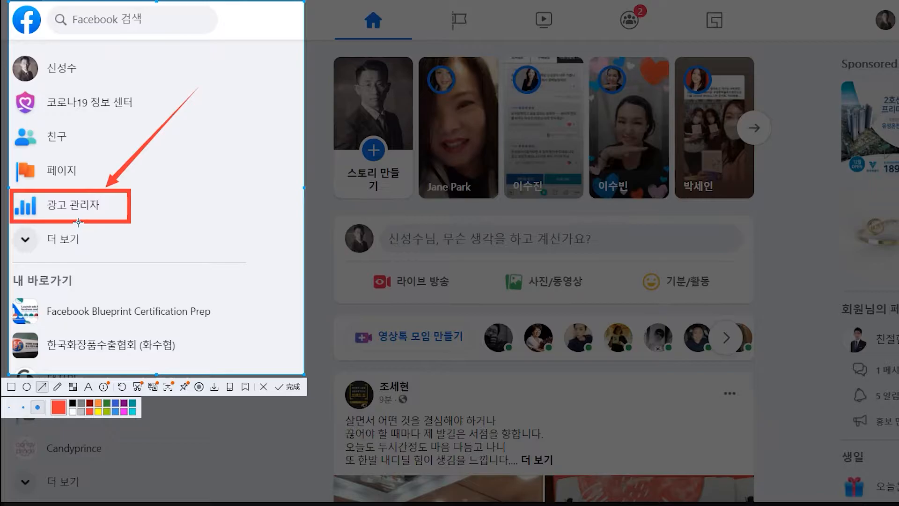
click(42, 386)
drag(174, 238, 87, 239)
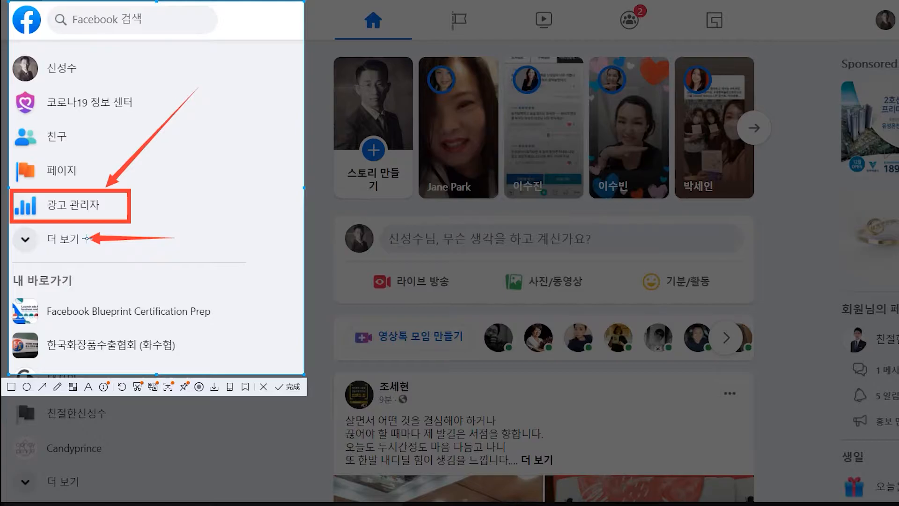
click(263, 387)
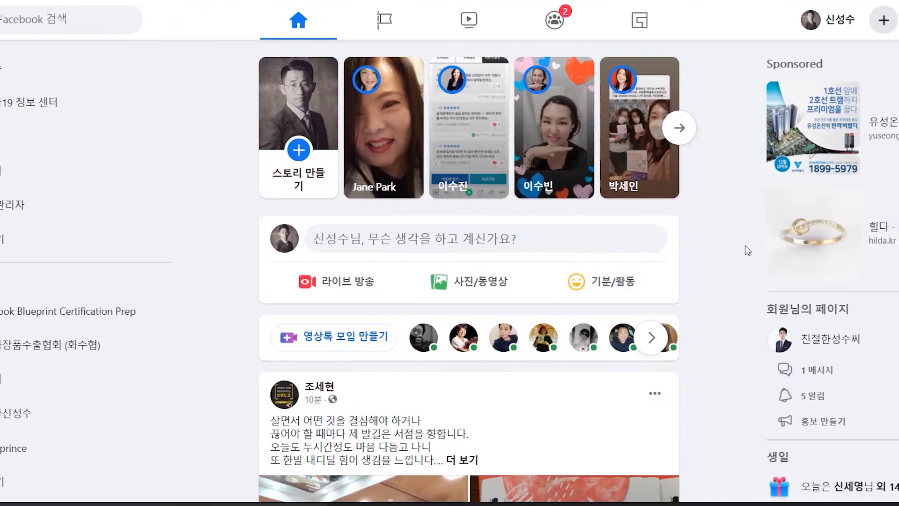
On a capture of the header area, outline the profile name in red, point an arrow at the plus symbol, and discard the capture.
key(alt+a)
drag(723, 4, 890, 283)
click(594, 296)
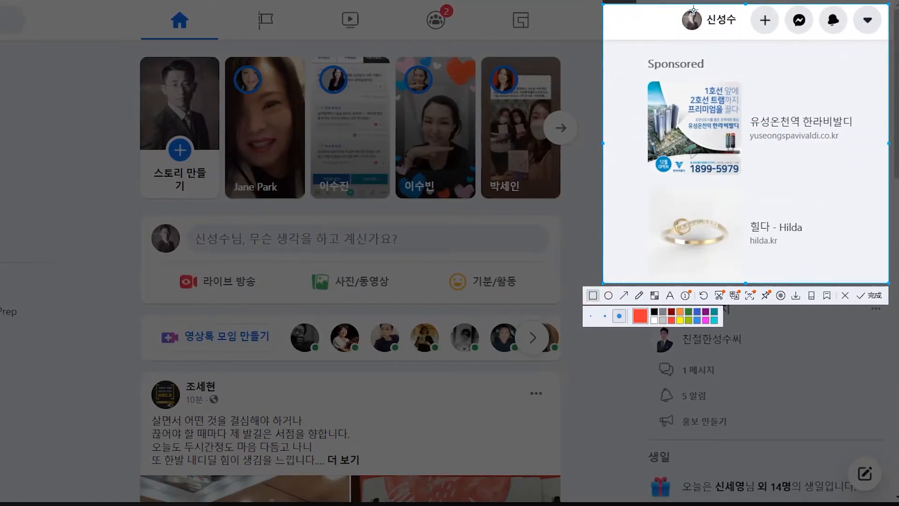
mouse_move(674, 8)
mouse_down()
mouse_move(704, 36)
mouse_move(744, 38)
mouse_up()
click(622, 295)
drag(724, 141, 765, 35)
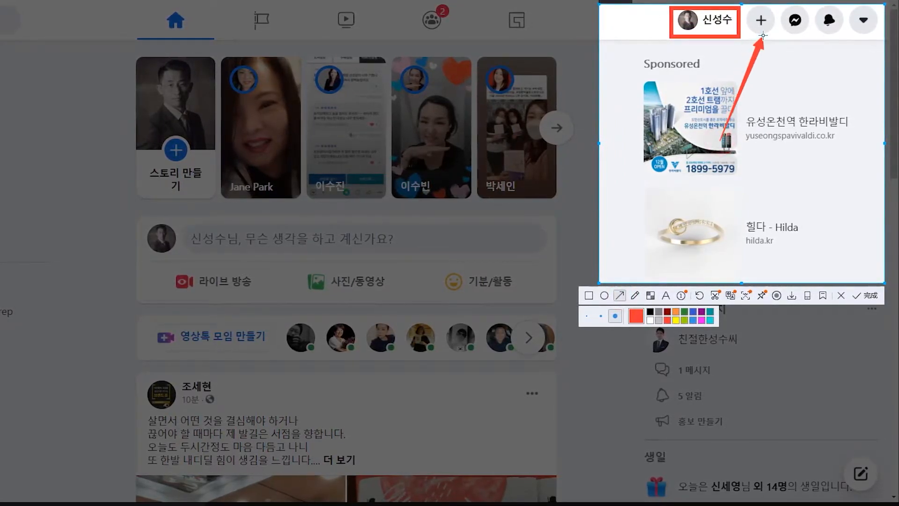
click(842, 295)
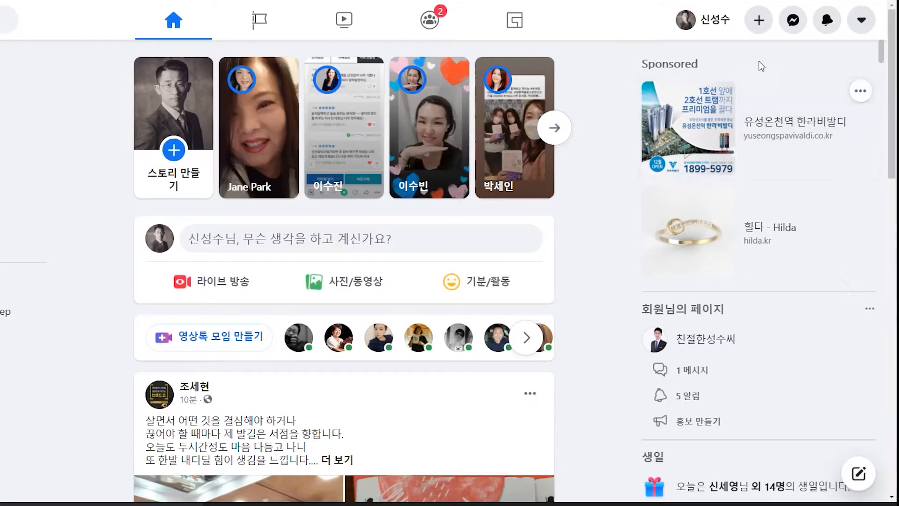
Start a new 광고 from the 만들기 options, after outlining that entry in red on a temporary screen capture.
click(758, 20)
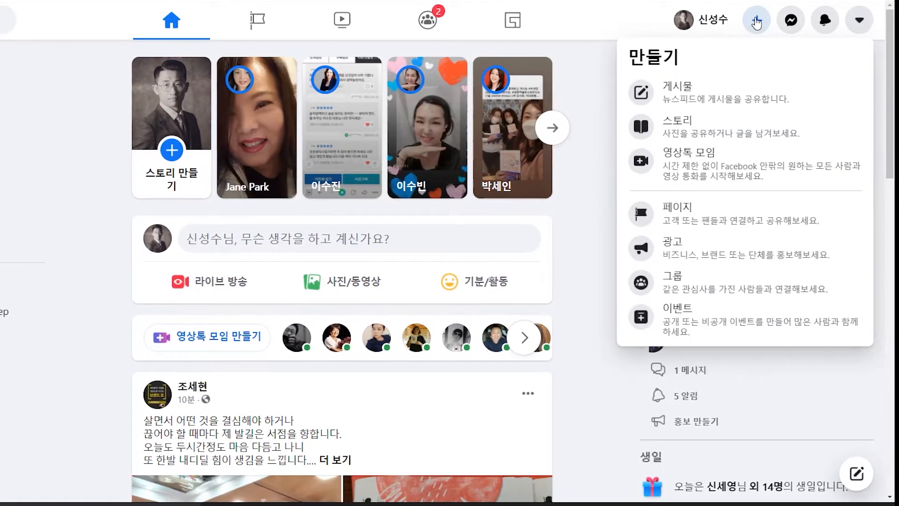
key(ctrl+alt+a)
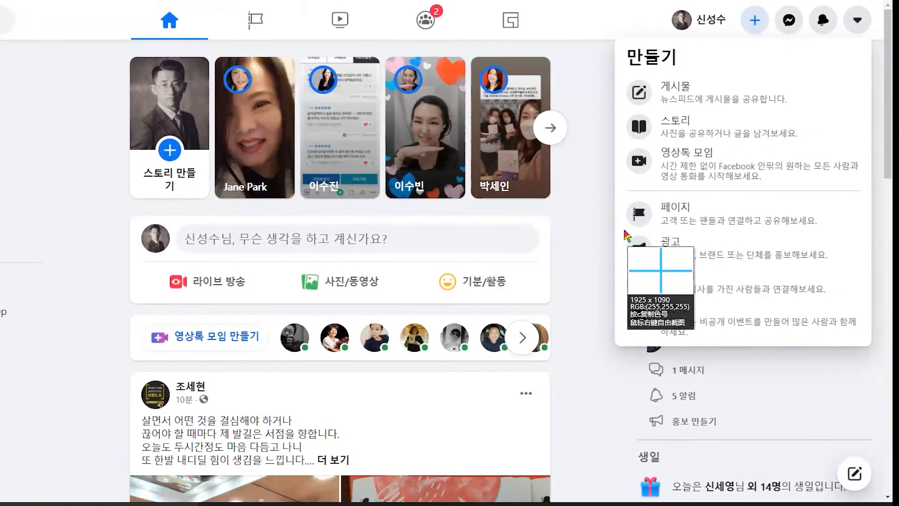
drag(616, 224, 855, 274)
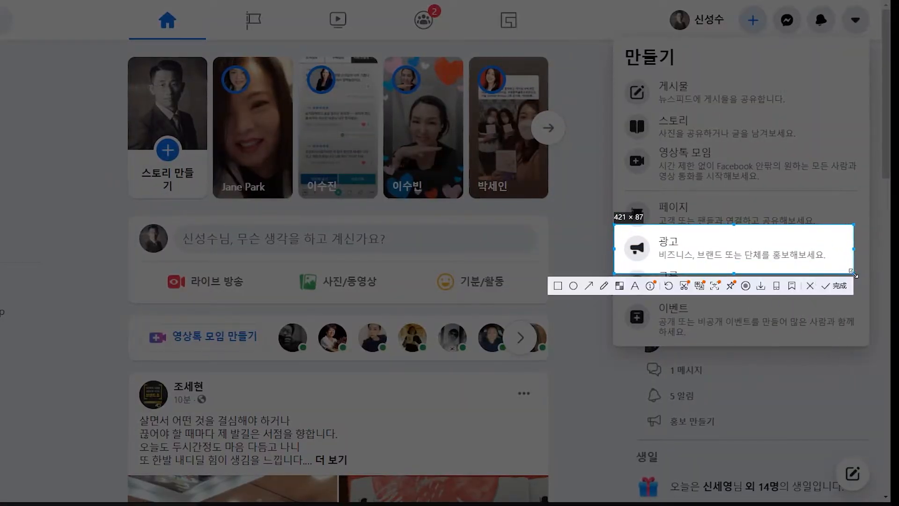
click(558, 286)
drag(618, 231, 835, 268)
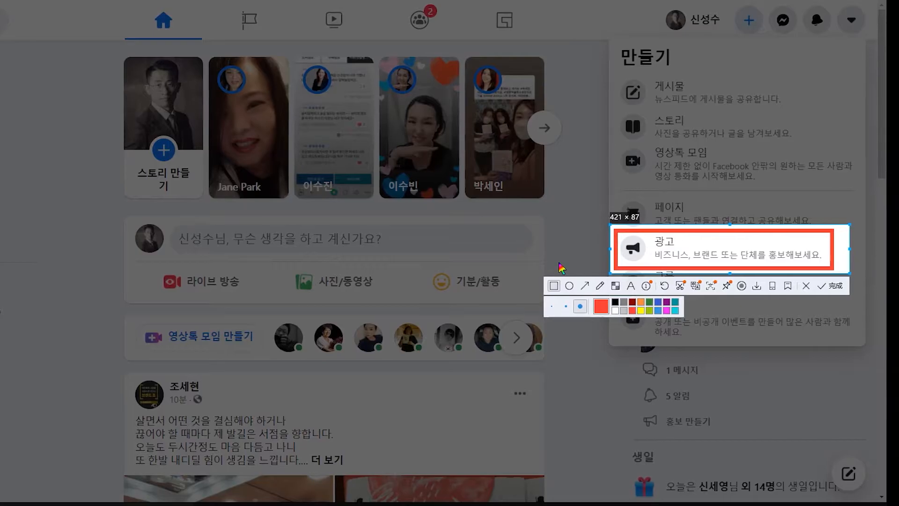
click(810, 289)
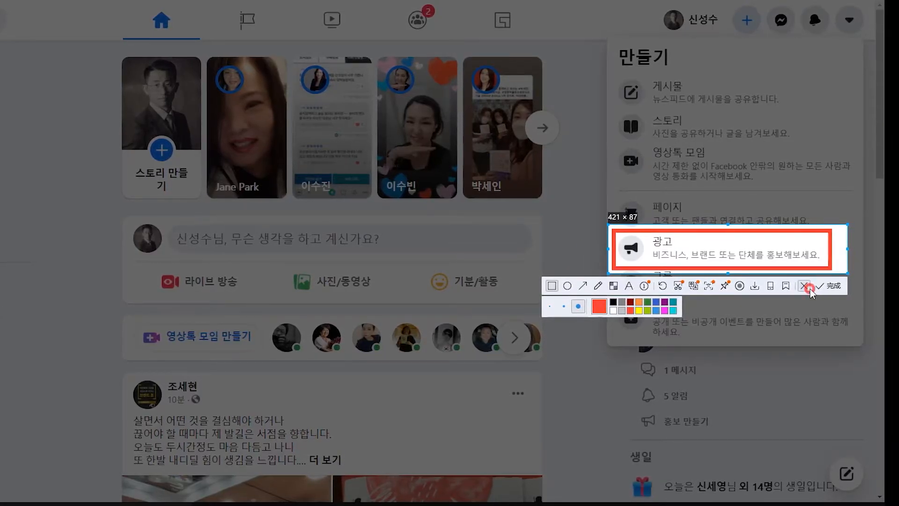
click(703, 245)
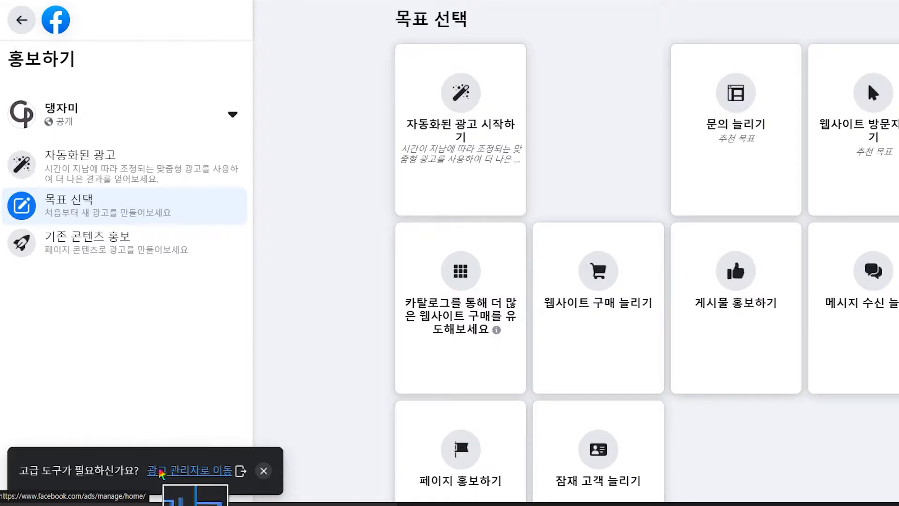
On a capture of the 홍보하기 page, outline the 광고 관리자로 이동 notice in red and point an arrow at it.
drag(6, 6, 408, 500)
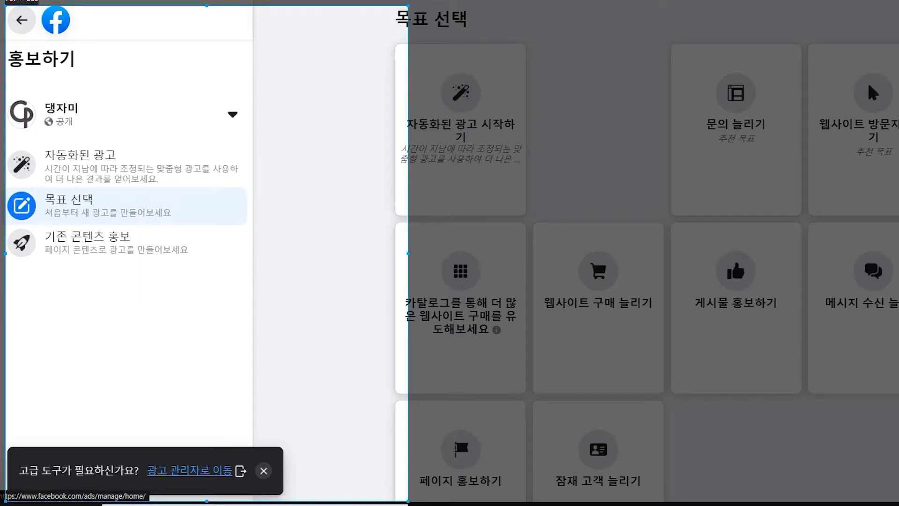
drag(11, 431, 293, 492)
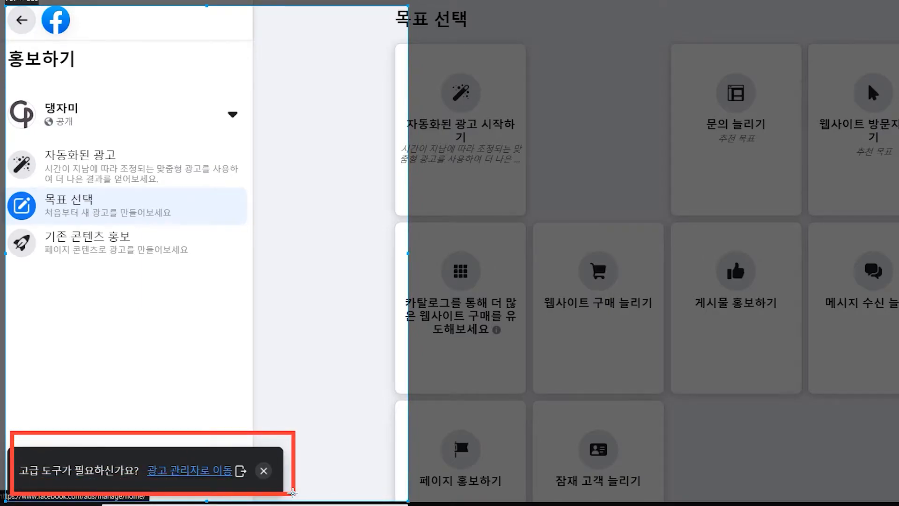
drag(185, 360, 185, 459)
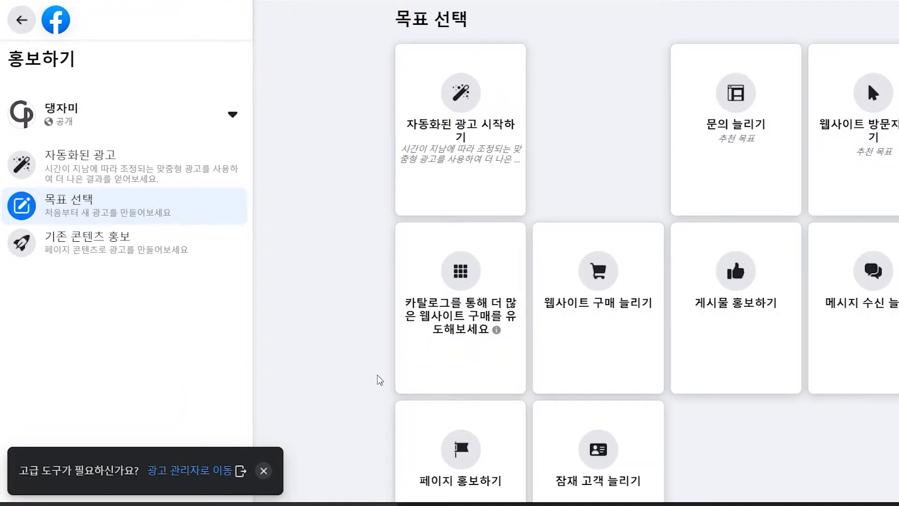
Return to the home feed, start a new 광고 again, and go to 광고 관리자 from the advanced tools notice.
click(13, 1)
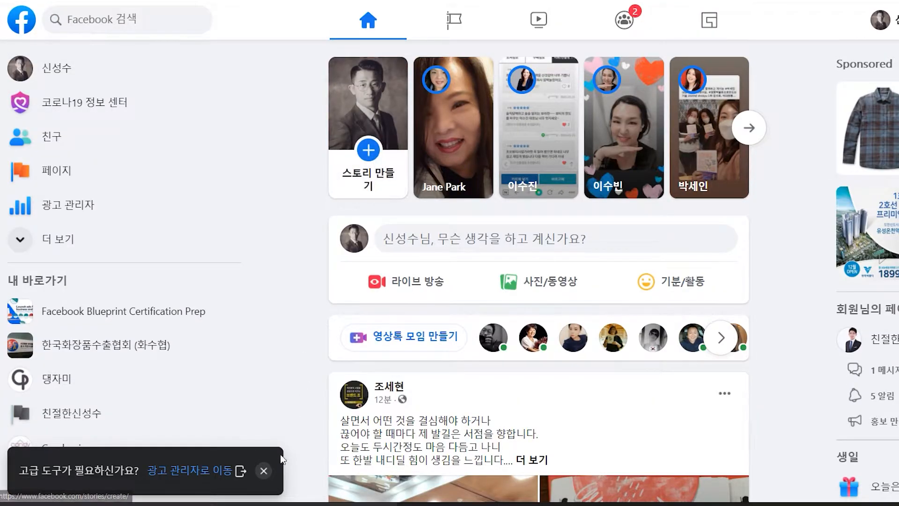
click(264, 471)
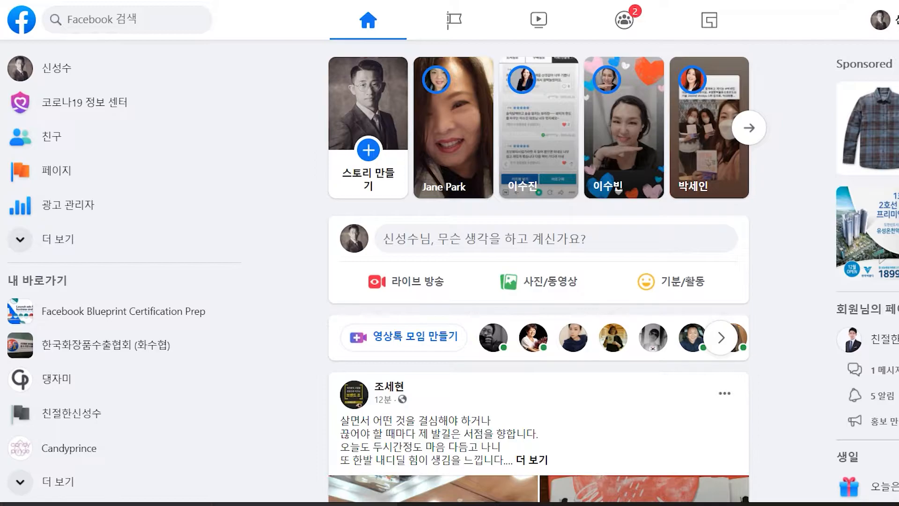
click(898, 21)
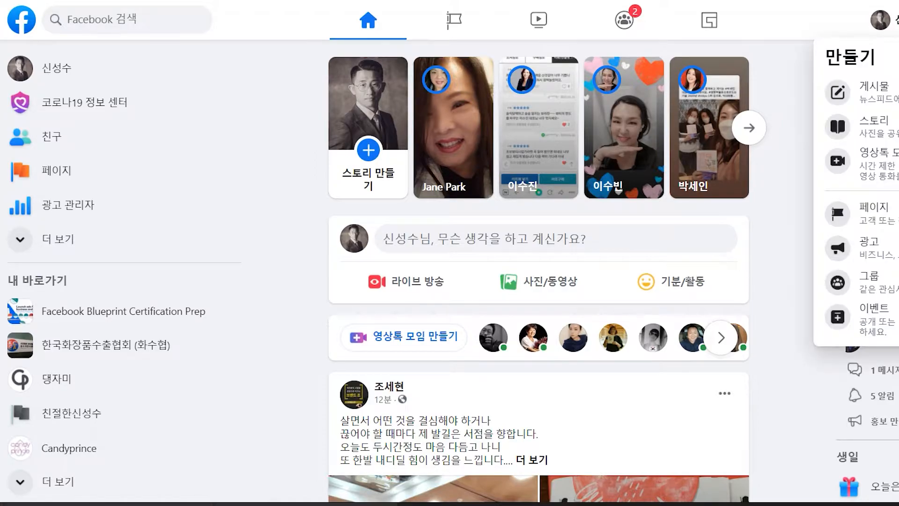
click(892, 251)
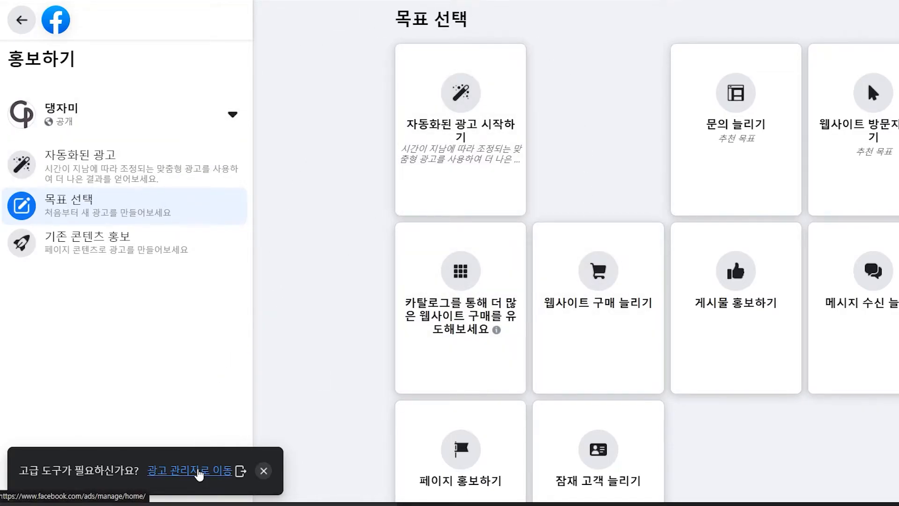
click(200, 472)
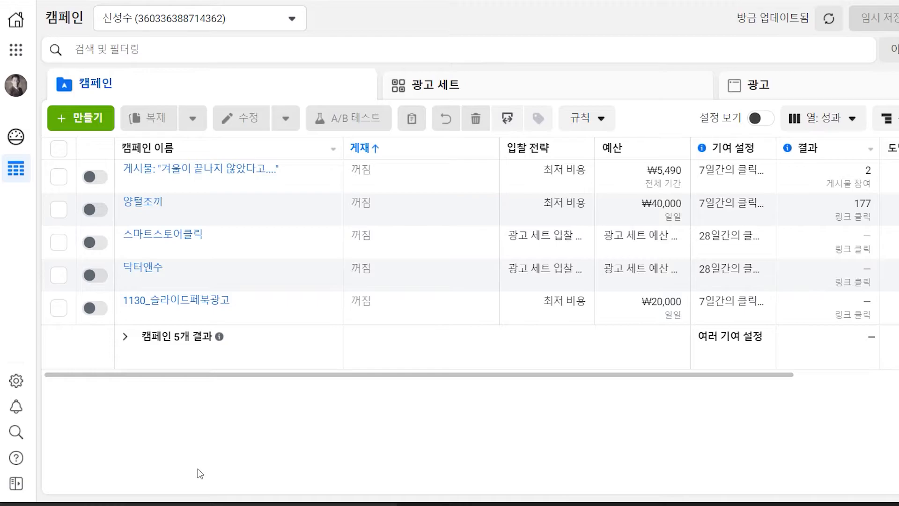
Mark the campaign 만들기 command with a red box and arrow on a temporary capture, and start creating a new campaign.
key(ctrl+alt+a)
mouse_move(14, 7)
mouse_down()
mouse_move(105, 186)
mouse_move(438, 395)
mouse_up()
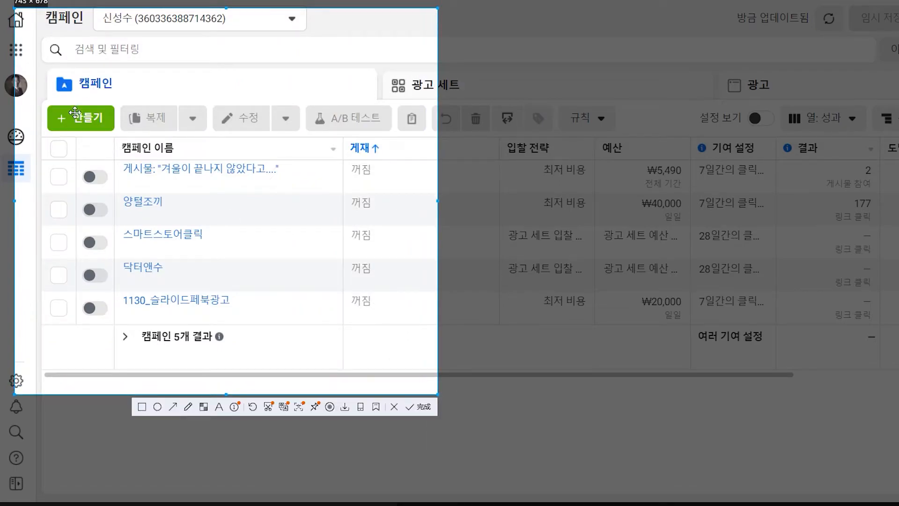
click(142, 407)
drag(39, 93, 137, 146)
click(172, 406)
drag(236, 49, 138, 89)
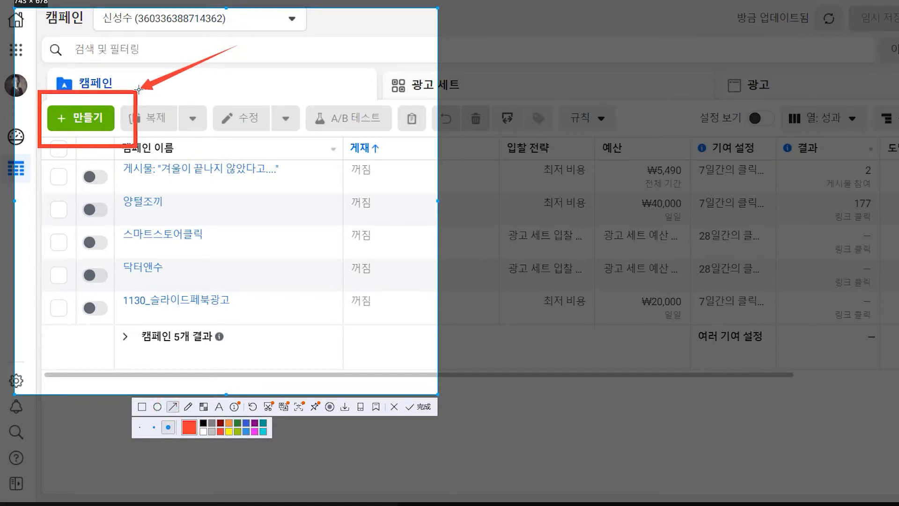
click(394, 406)
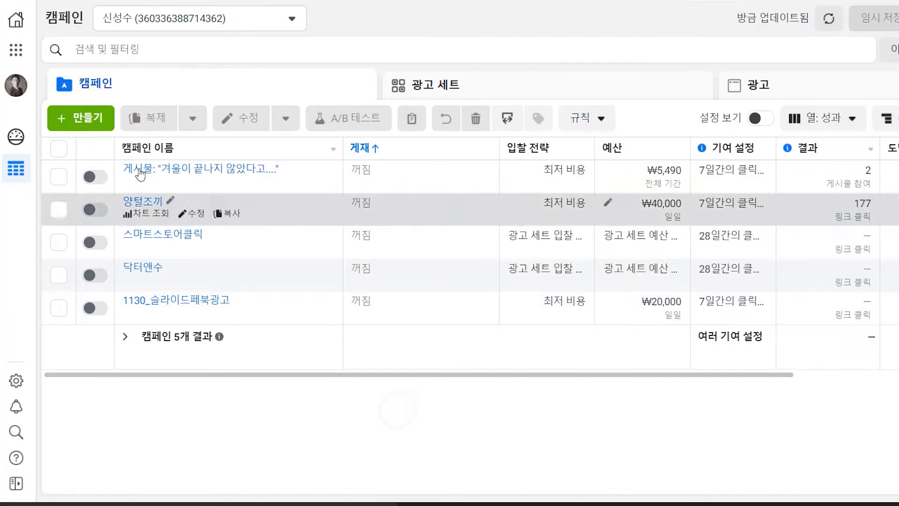
click(94, 118)
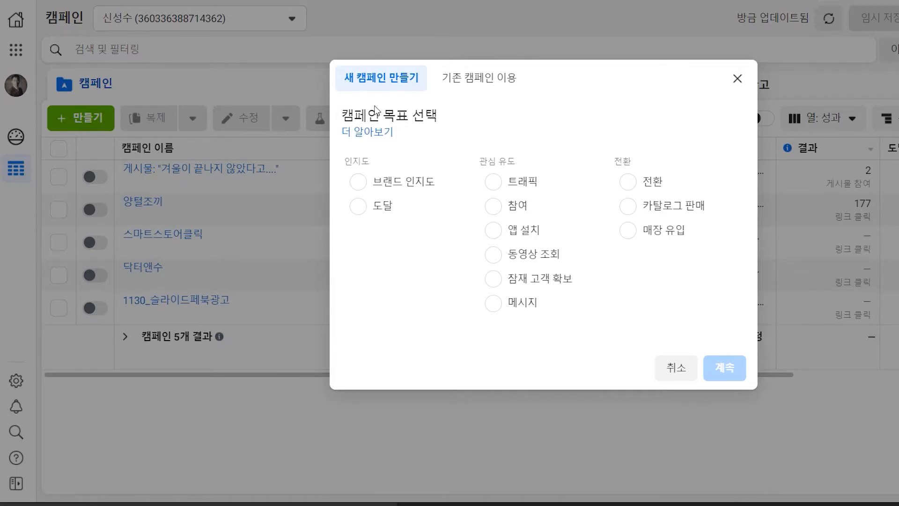
Capture the campaign objective dialog and outline the 인지도, 관심 유도 and 전환 headings in red.
key(ctrl+alt+a)
drag(318, 44, 767, 407)
click(470, 419)
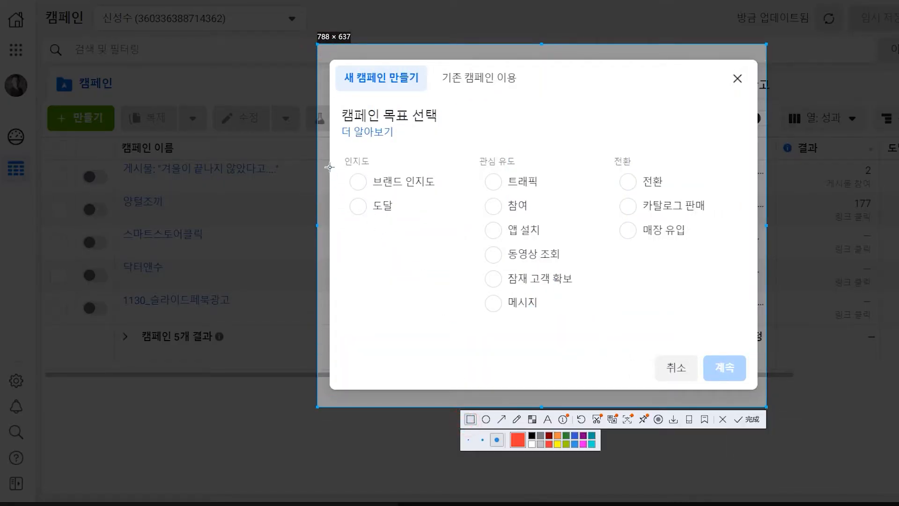
drag(334, 145, 424, 171)
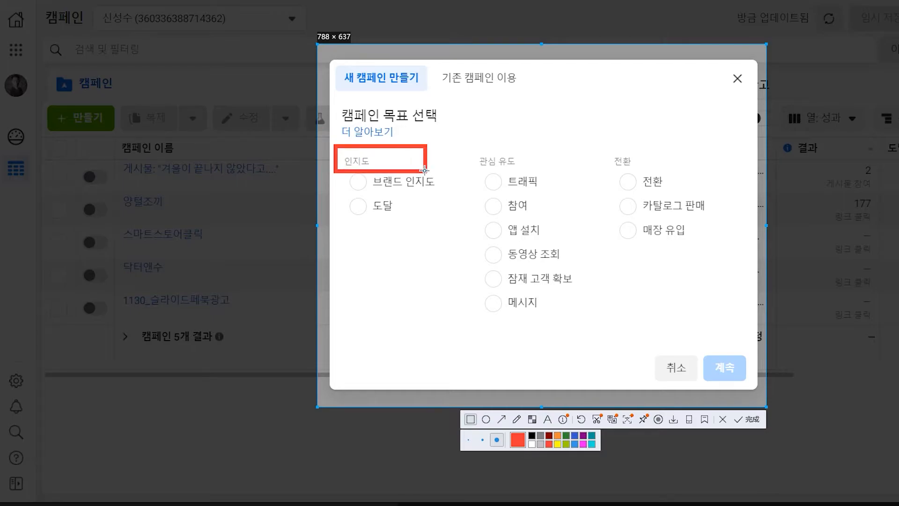
drag(455, 142, 547, 172)
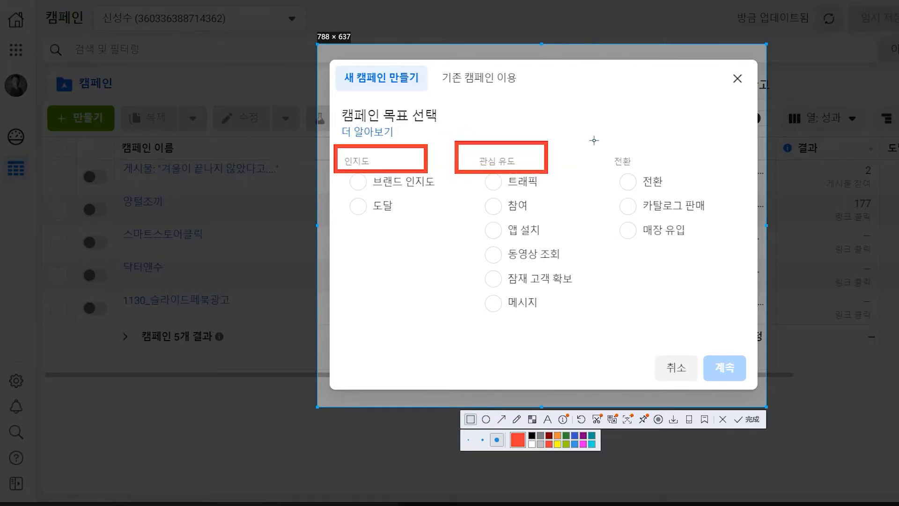
drag(593, 140, 685, 176)
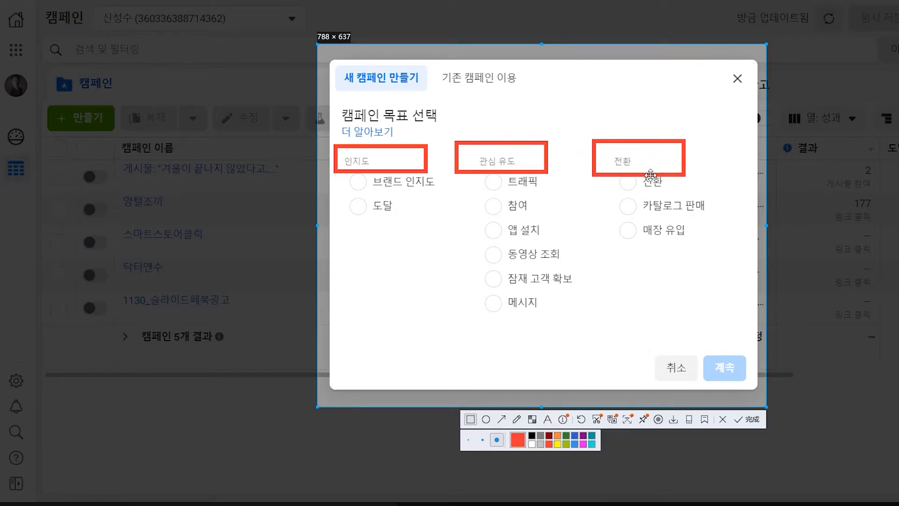
Point a red arrow at each of the three outlined objective headings, and discard the capture.
click(501, 418)
drag(431, 87, 416, 138)
drag(500, 95, 504, 139)
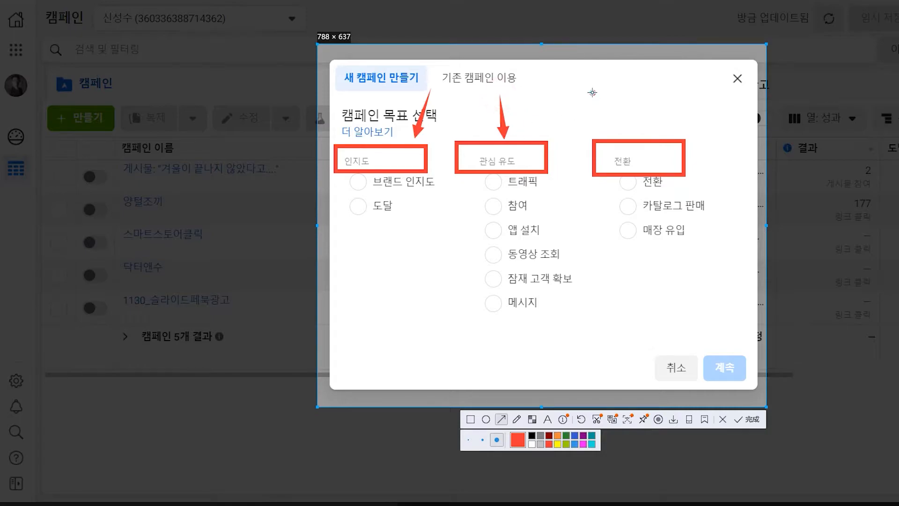
drag(593, 93, 630, 136)
click(727, 418)
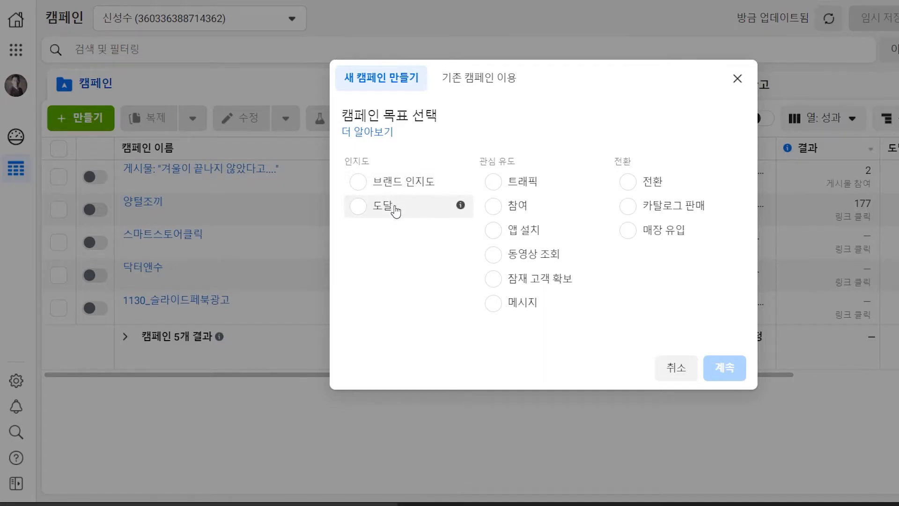
Read the descriptions of the 브랜드 인지도, 도달 and 전환 campaign objectives.
mouse_move(461, 186)
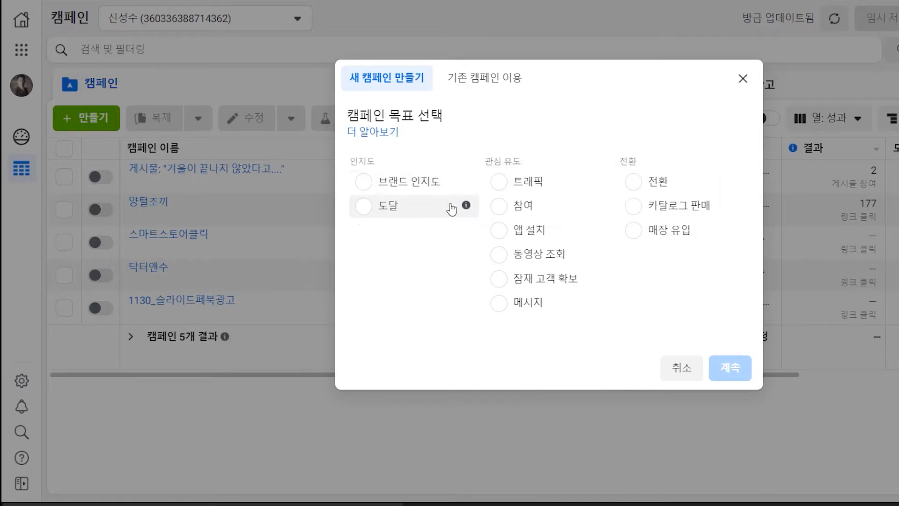
mouse_move(466, 204)
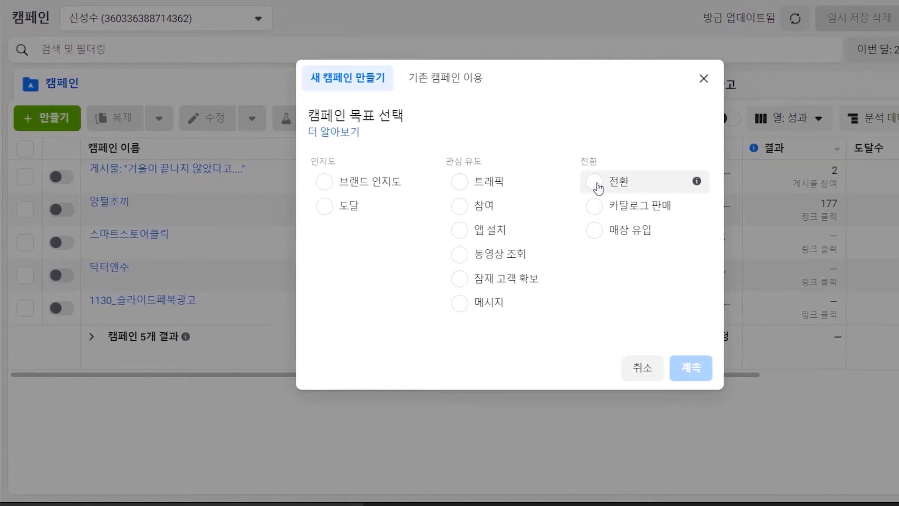
mouse_move(699, 183)
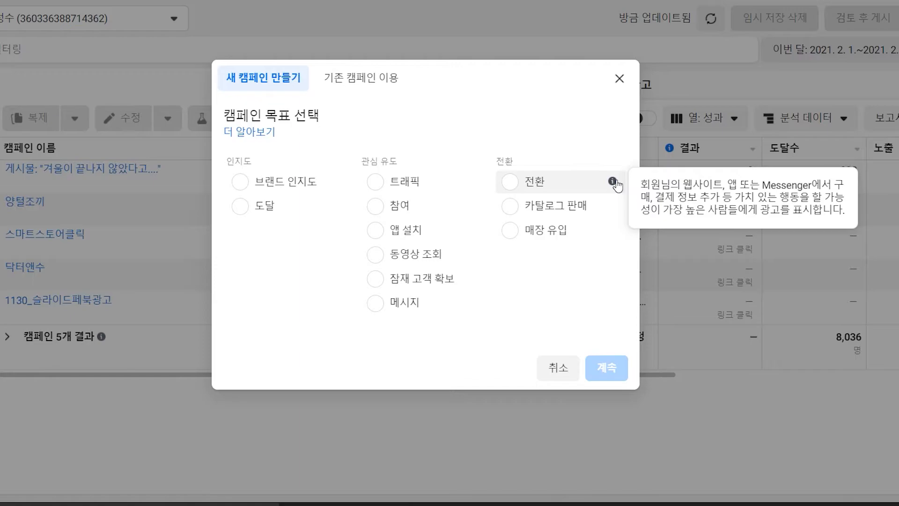
Read the descriptions of the 카탈로그 판매 and 매장 유입 campaign objectives.
mouse_move(615, 208)
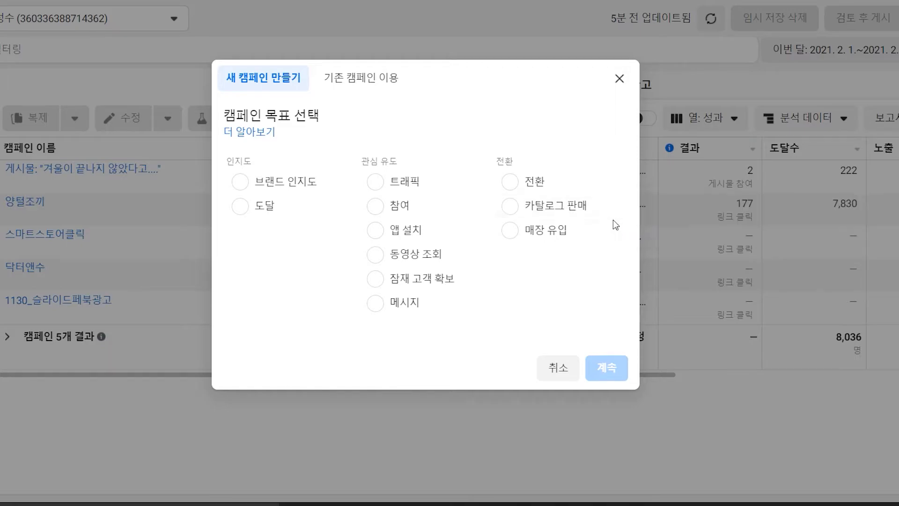
mouse_move(613, 232)
Outline the six 관심 유도 objectives in red on a temporary capture, and discard the capture.
key(alt+a)
drag(336, 140, 479, 341)
click(183, 353)
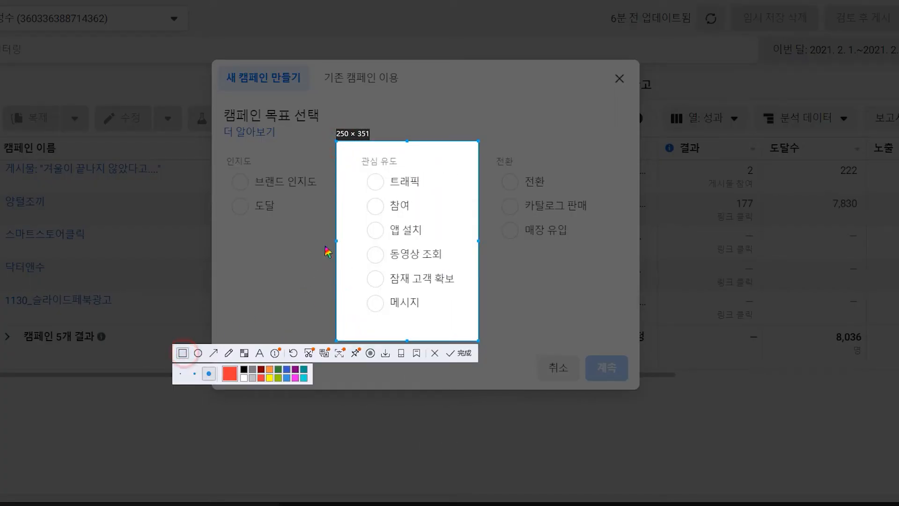
drag(351, 166, 462, 325)
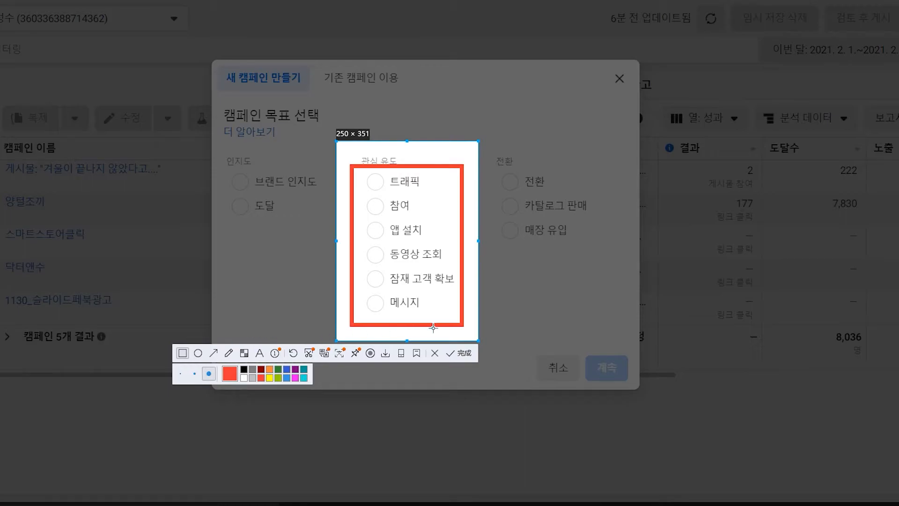
click(435, 352)
Read the descriptions of the 관심 유도 objectives from 트래픽, 참여 and 앱 설치 through 동영상 조회, 잠재 고객 확보 and 메시지.
mouse_move(477, 185)
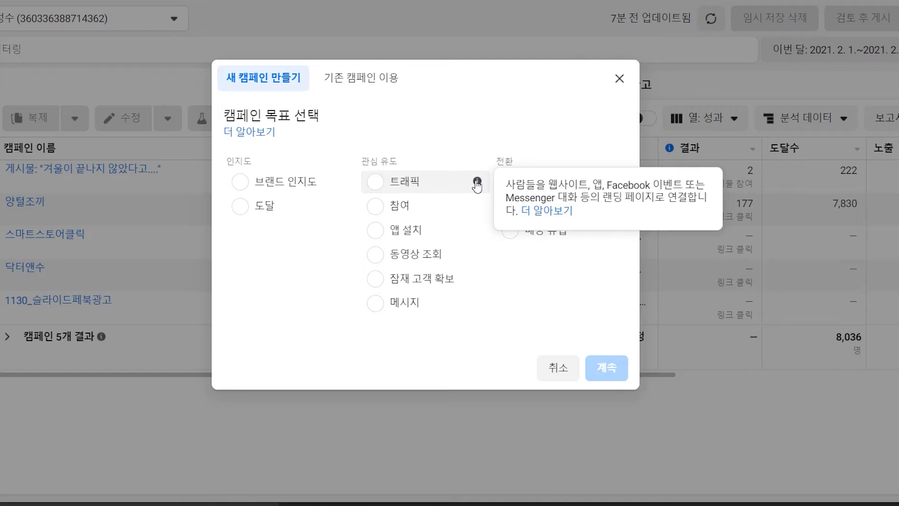
mouse_move(478, 210)
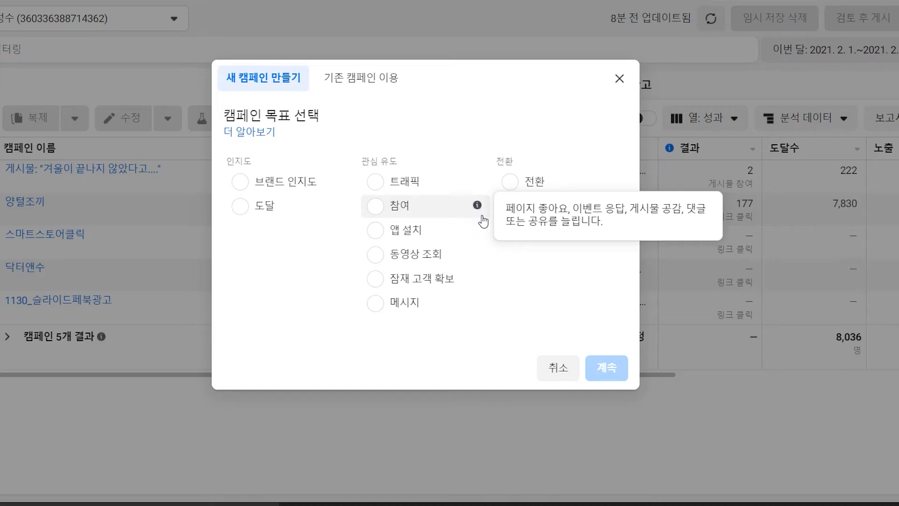
mouse_move(478, 232)
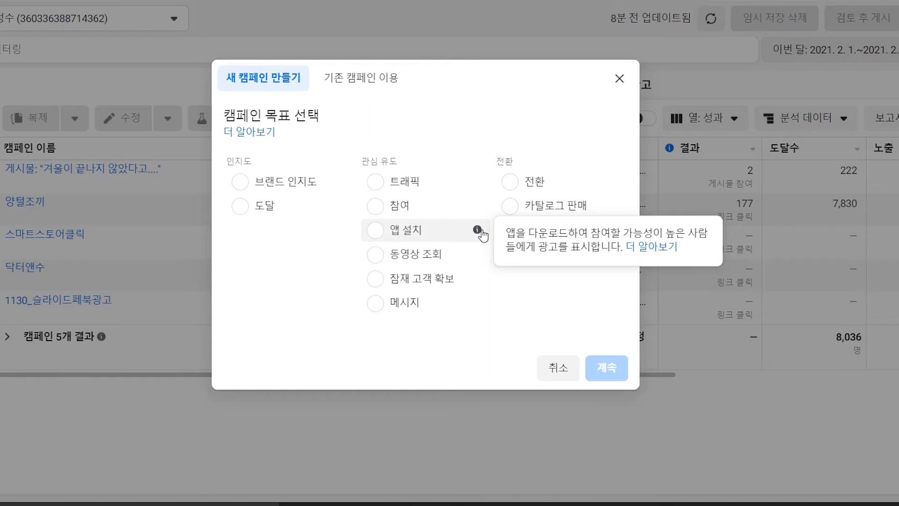
mouse_move(480, 257)
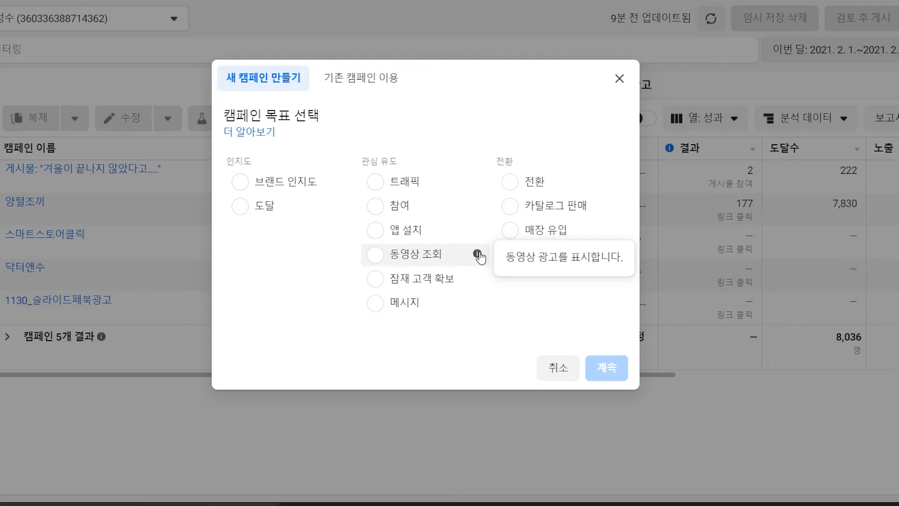
mouse_move(481, 280)
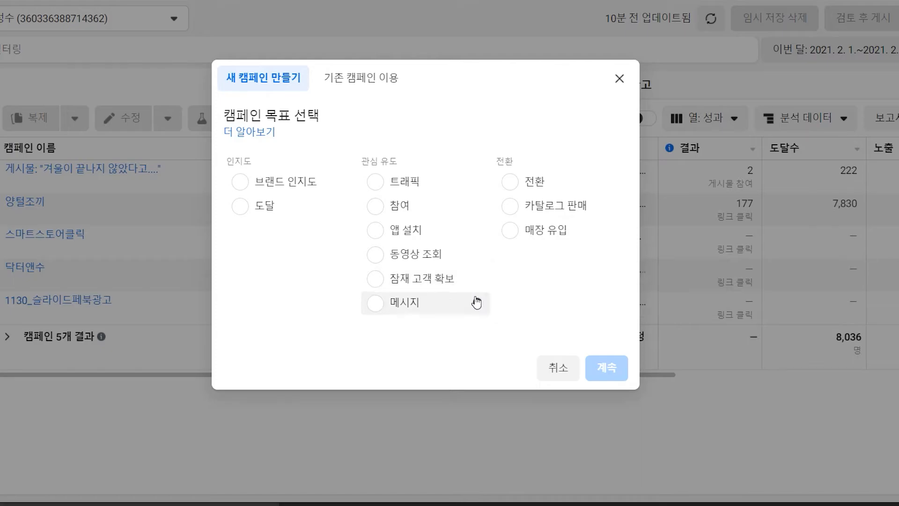
mouse_move(476, 304)
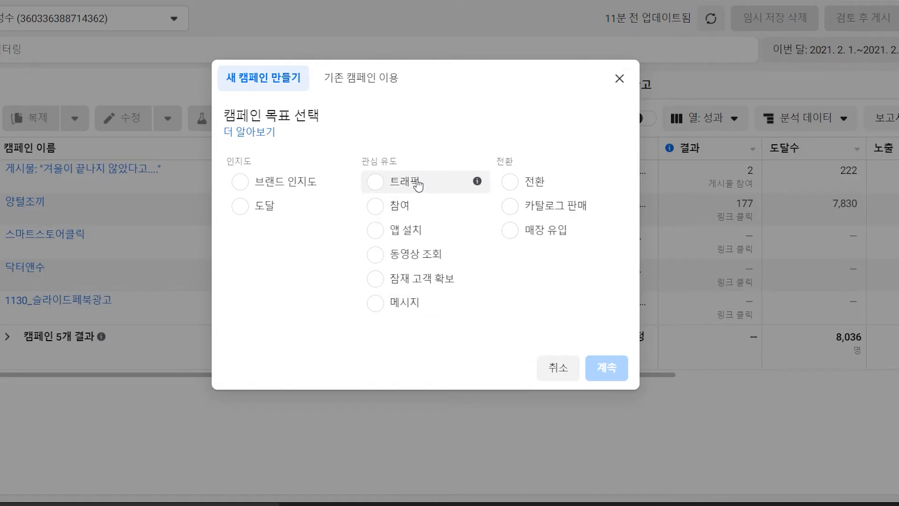
Choose 트래픽 as the campaign objective and expand the optional campaign naming section.
click(374, 182)
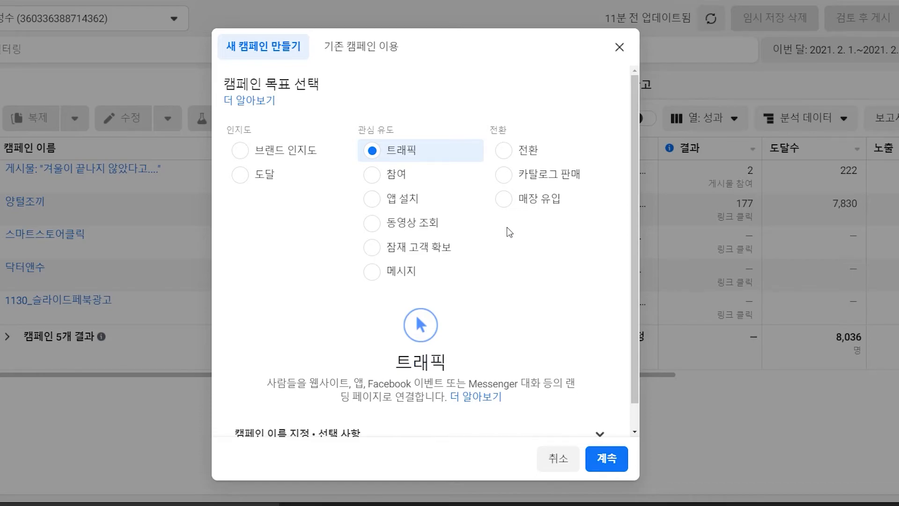
scroll(510, 236, down, 1)
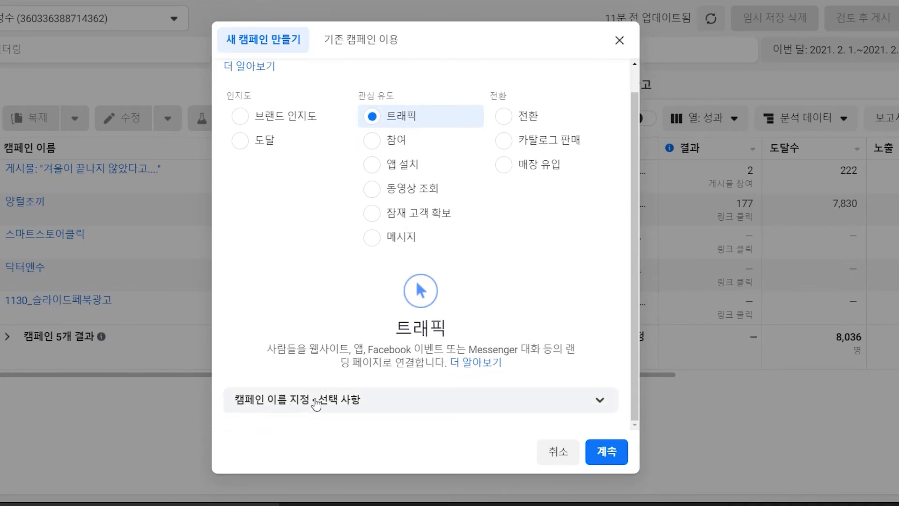
click(598, 402)
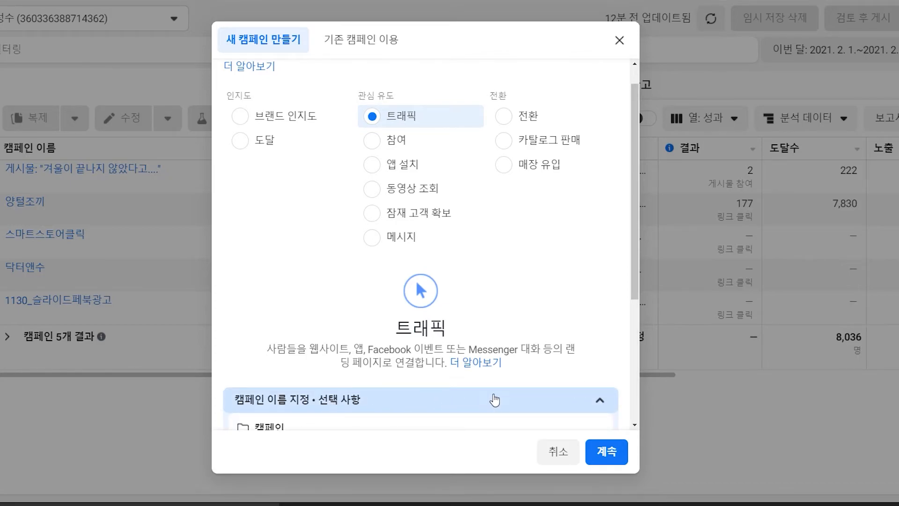
Name the campaign 0202_스마트스토어방문트래픽.
scroll(497, 374, down, 3)
click(410, 349)
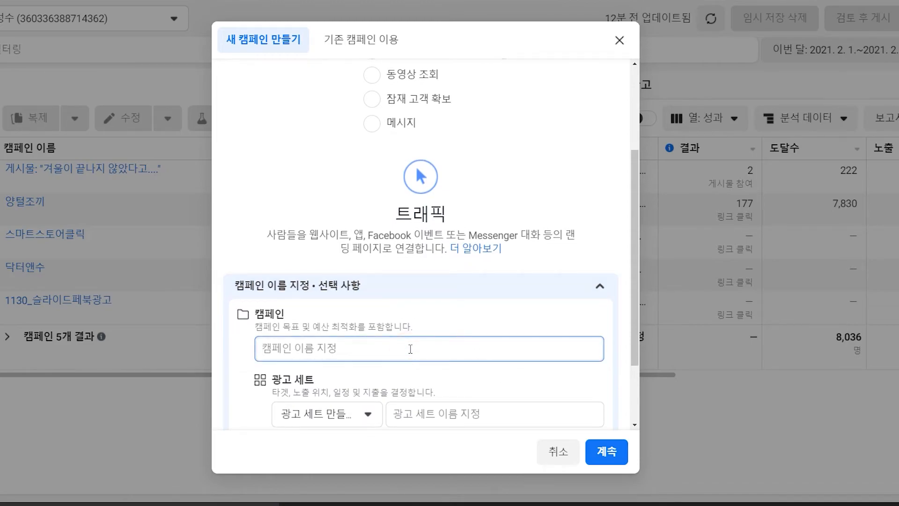
text(20)
key(BackSpace)
key(BackSpace)
text(0202_)
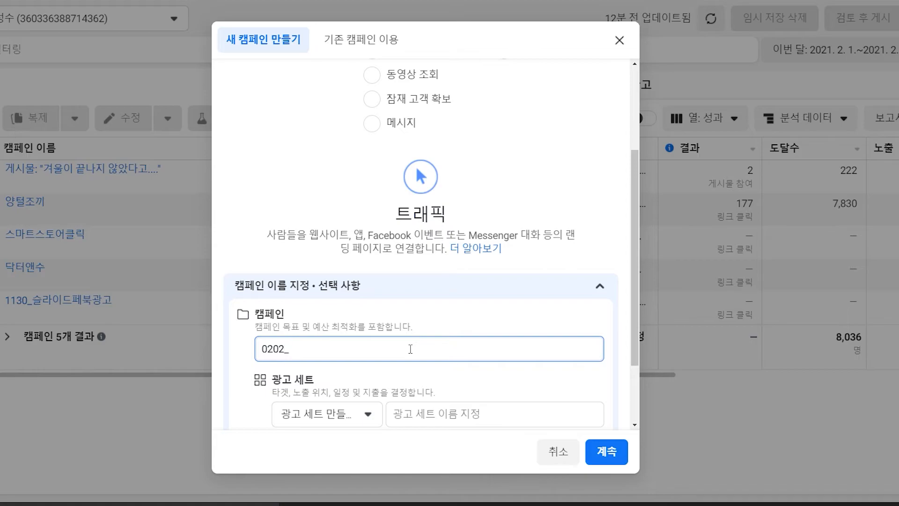
text(스마트숍)
text(토어방문)
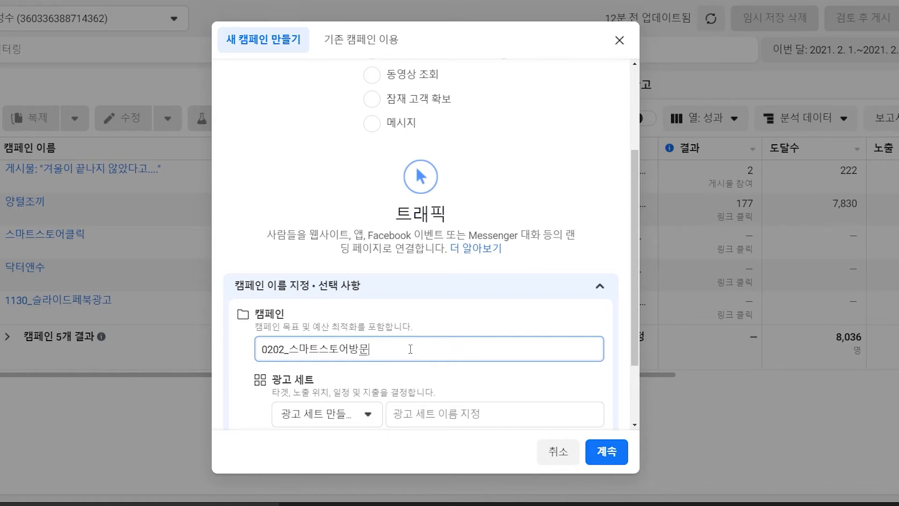
text(트패)
key(BackSpace)
key(BackSpace)
text(래픽)
Name the ad set 서울_20대이상_잠옷_만원.
scroll(412, 323, down, 2)
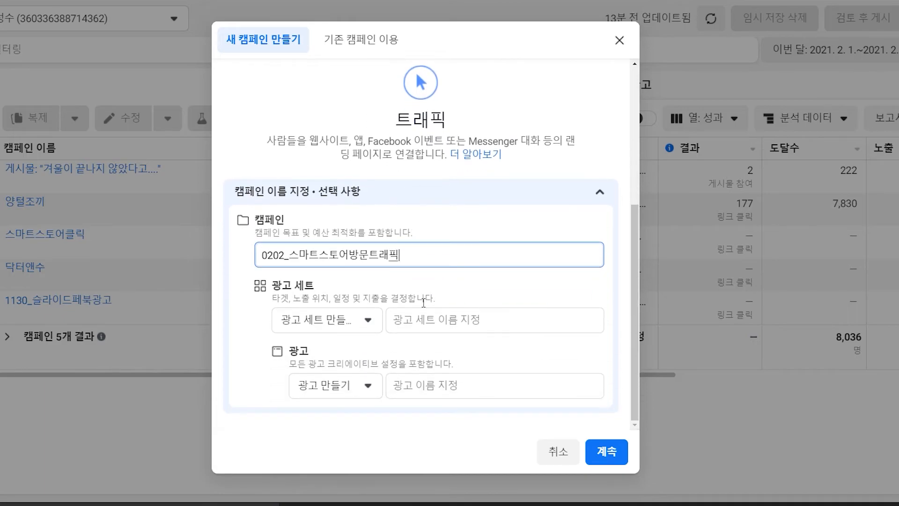
click(422, 319)
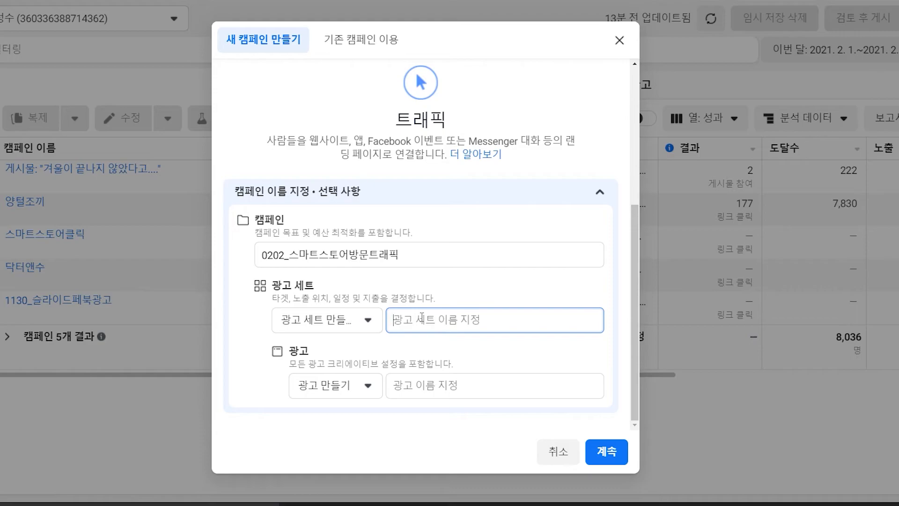
text(2)
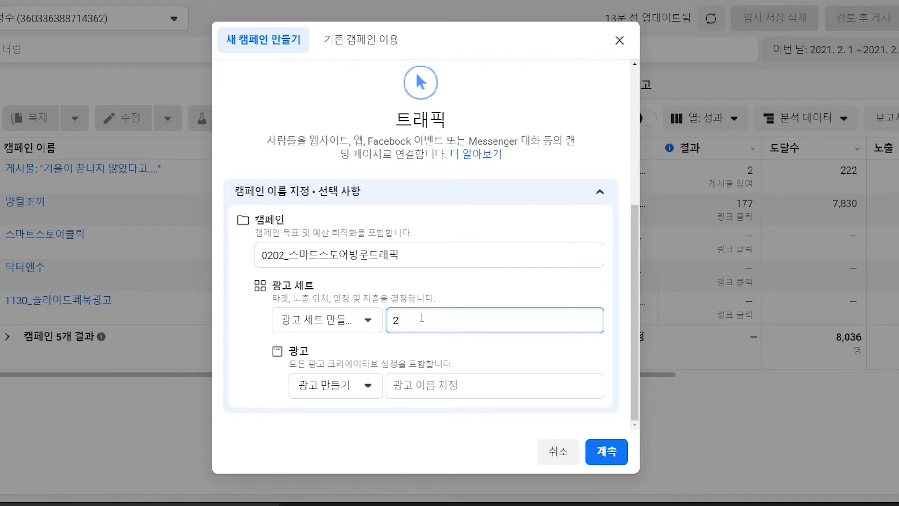
key(BackSpace)
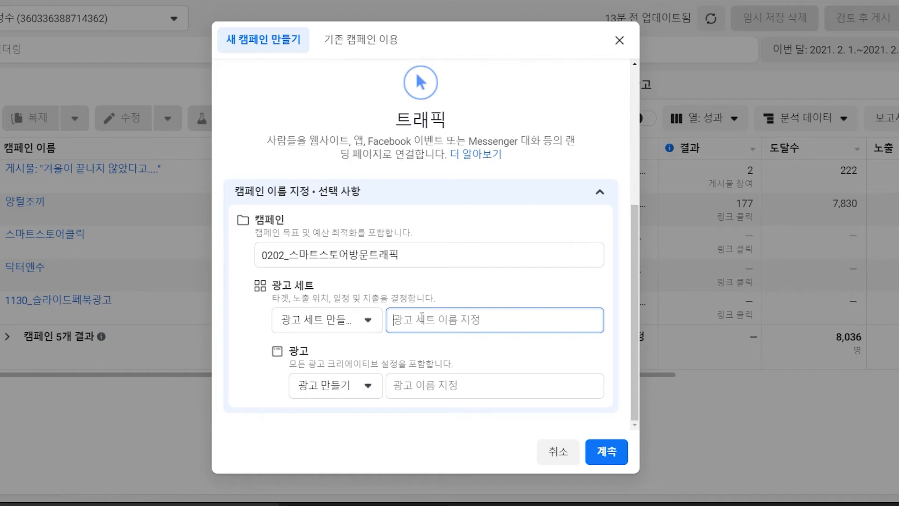
text(서울)
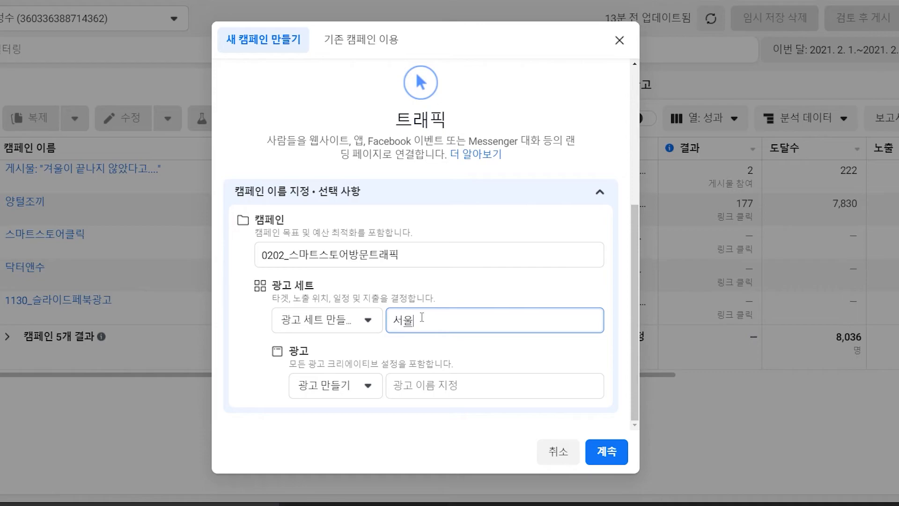
text(_20대잇)
text(상_잠ㅇ)
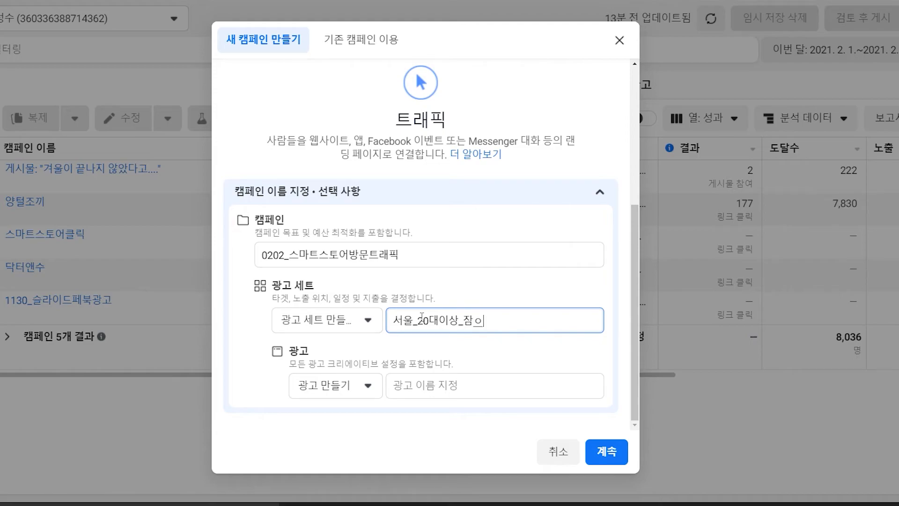
text(옷)
text(_1000ㅁ)
key(BackSpace)
key(BackSpace)
key(BackSpace)
key(BackSpace)
key(BackSpace)
text(ㅁ만원)
Name the ad 이미지1장 and continue to the campaign settings.
click(425, 386)
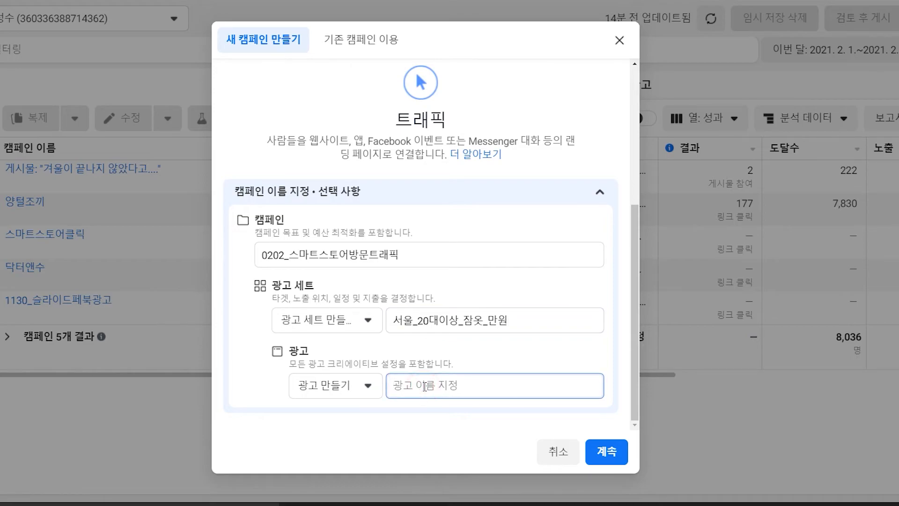
text(이미지자ㅇ)
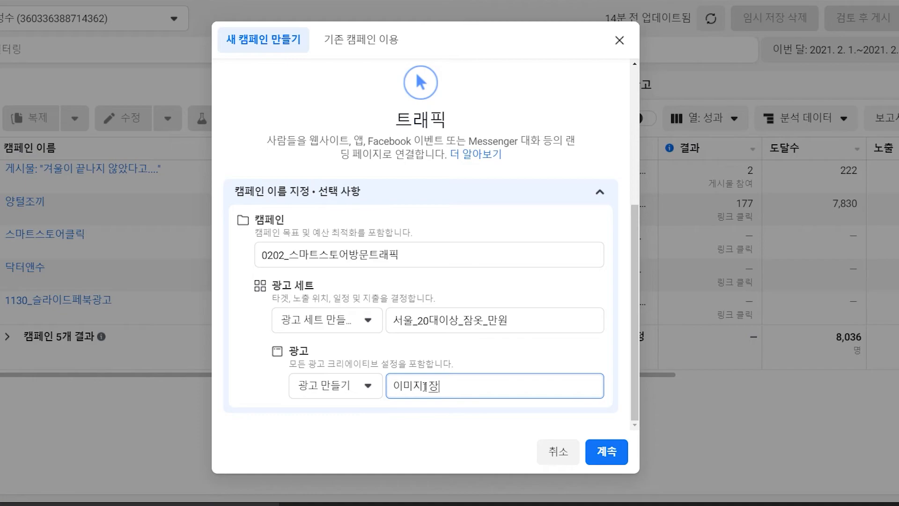
scroll(426, 338, up, 4)
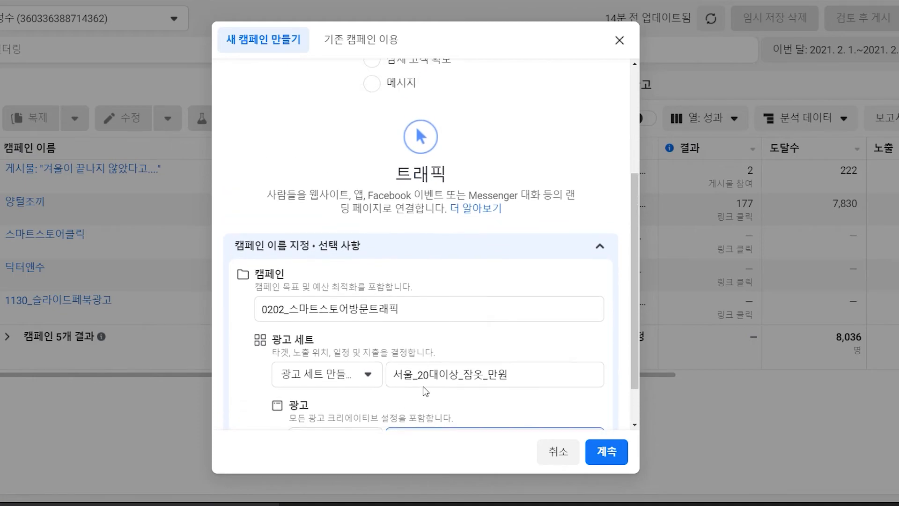
scroll(512, 281, down, 5)
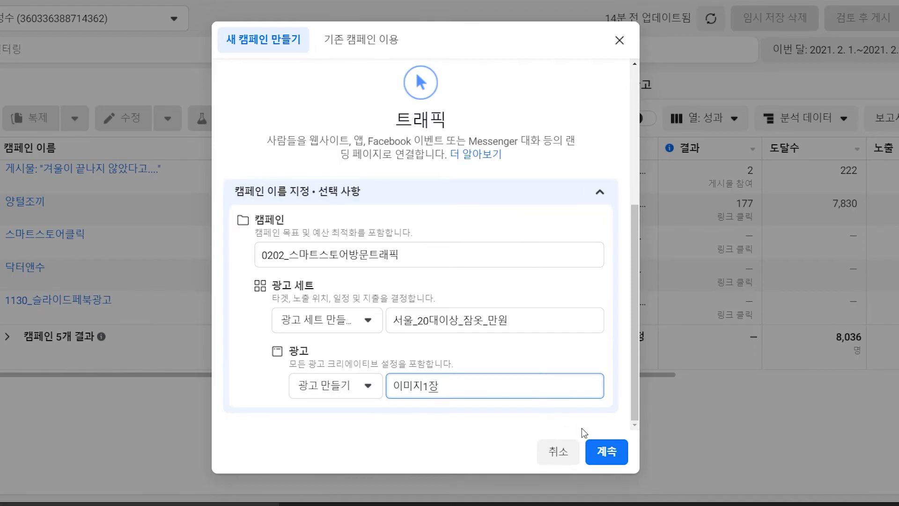
click(609, 456)
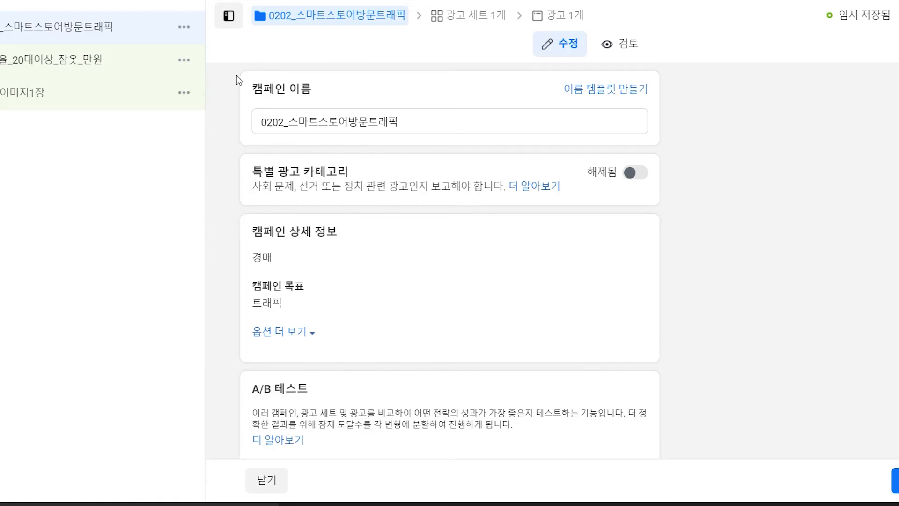
Outline the 캠페인 예산 최적화 section in red on a temporary capture, and discard the capture.
scroll(235, 95, down, 1)
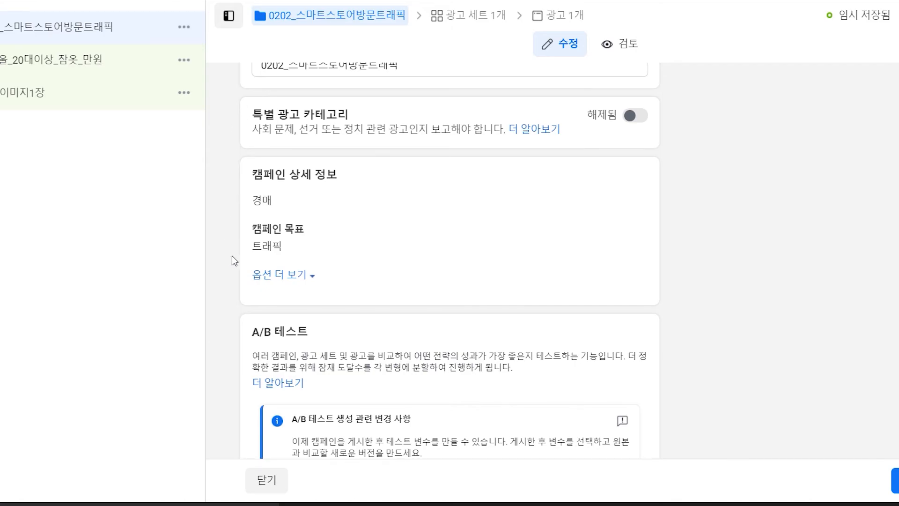
scroll(235, 260, down, 6)
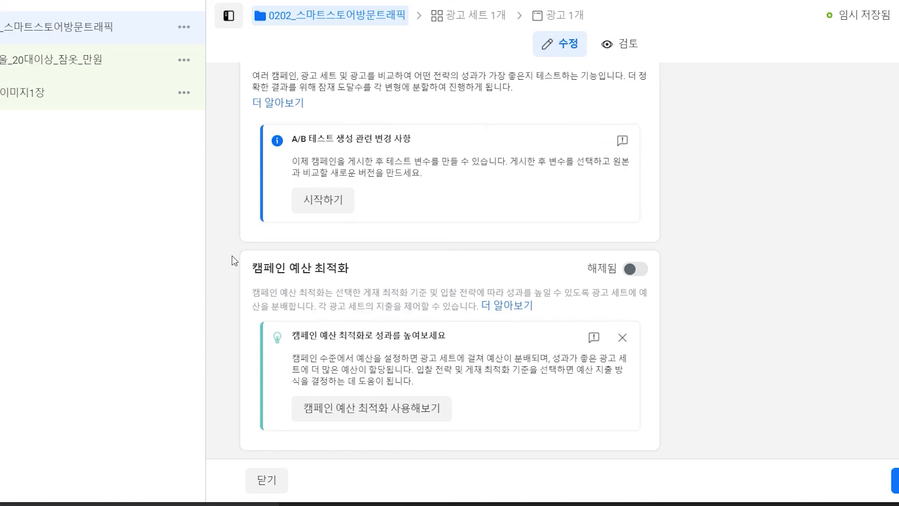
key(F1)
mouse_move(232, 238)
mouse_down()
mouse_move(675, 409)
mouse_move(697, 463)
mouse_up()
click(400, 473)
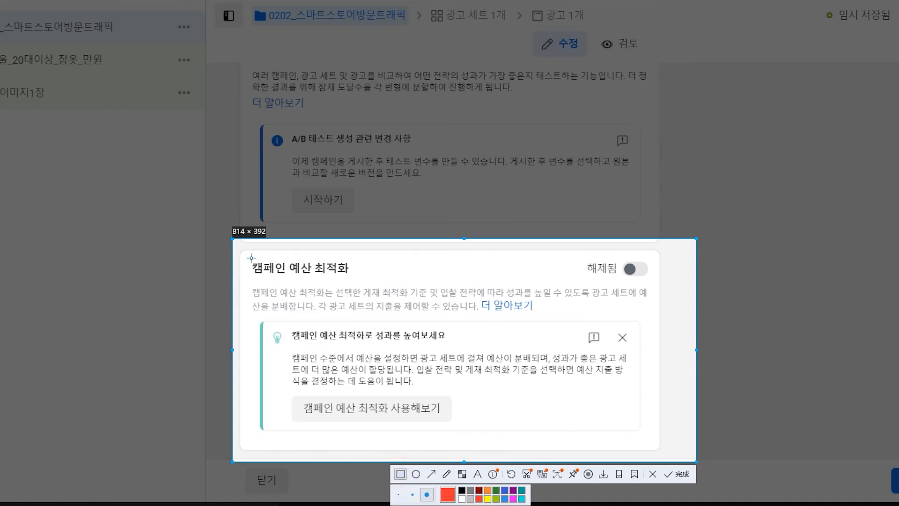
mouse_move(245, 253)
mouse_down()
mouse_move(630, 443)
mouse_move(661, 445)
mouse_up()
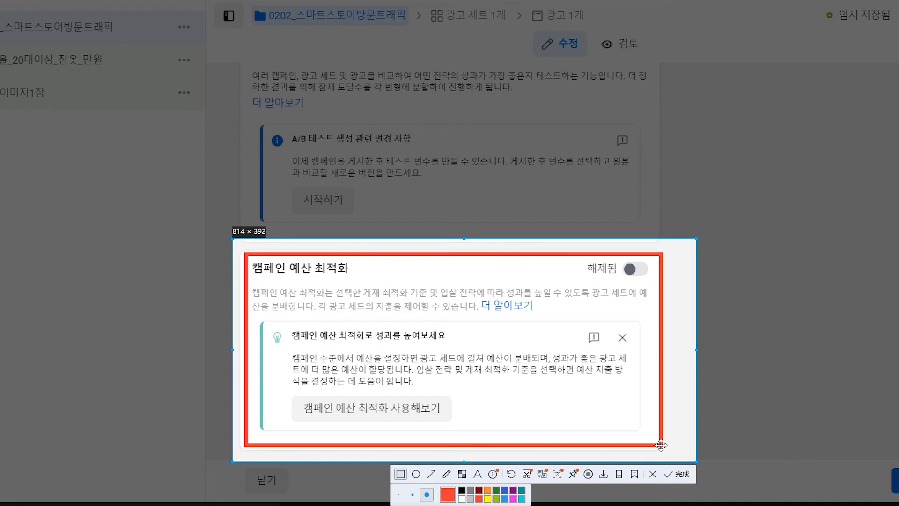
click(652, 474)
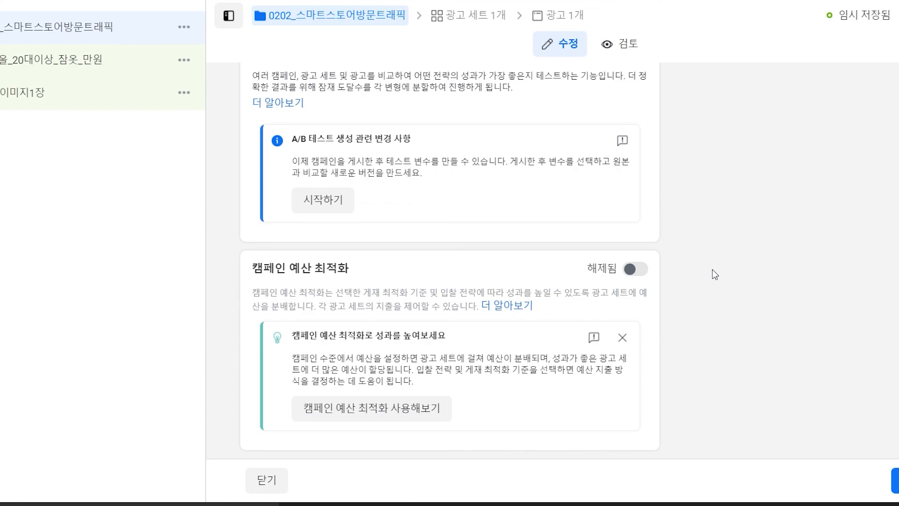
Review the campaign settings with 캠페인 예산 최적화 left off, and proceed to the ad set settings.
scroll(713, 269, up, 6)
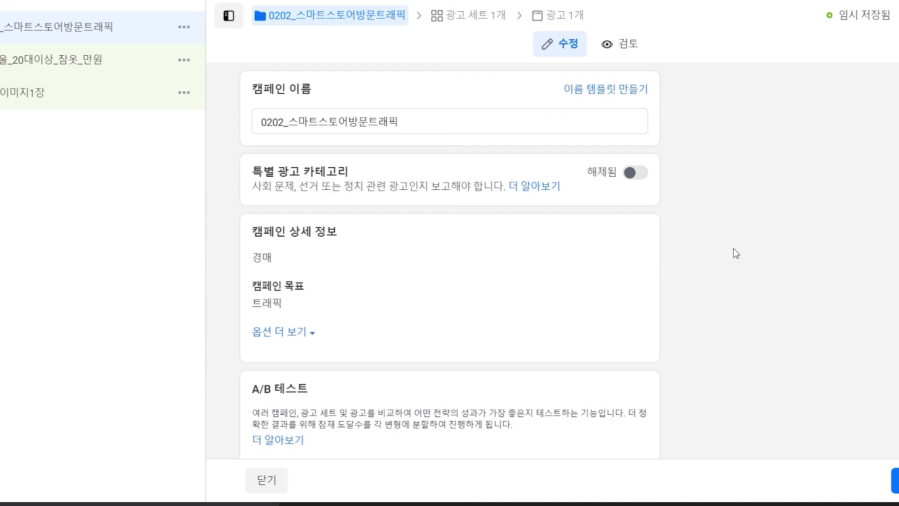
scroll(734, 248, down, 7)
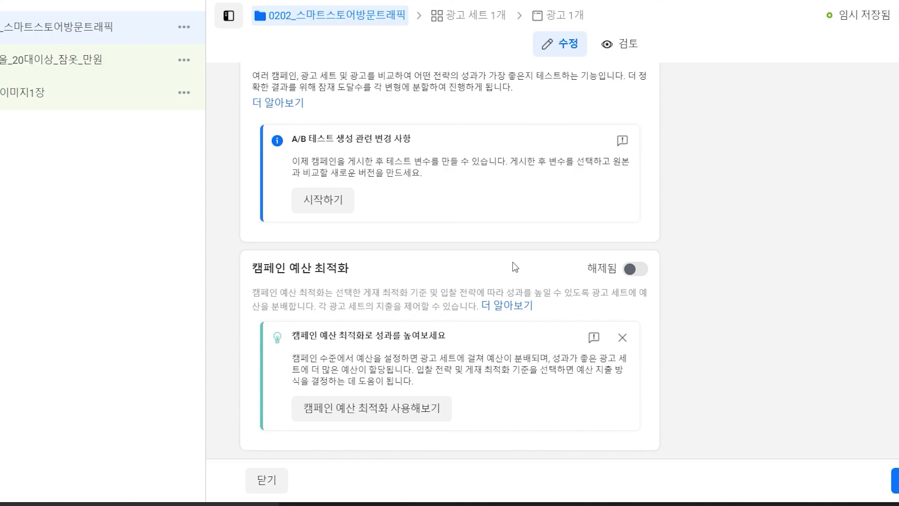
click(895, 479)
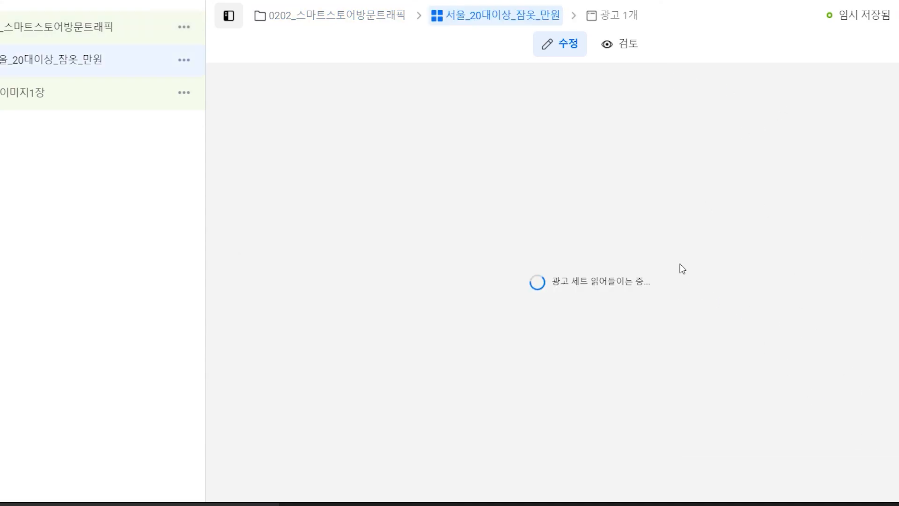